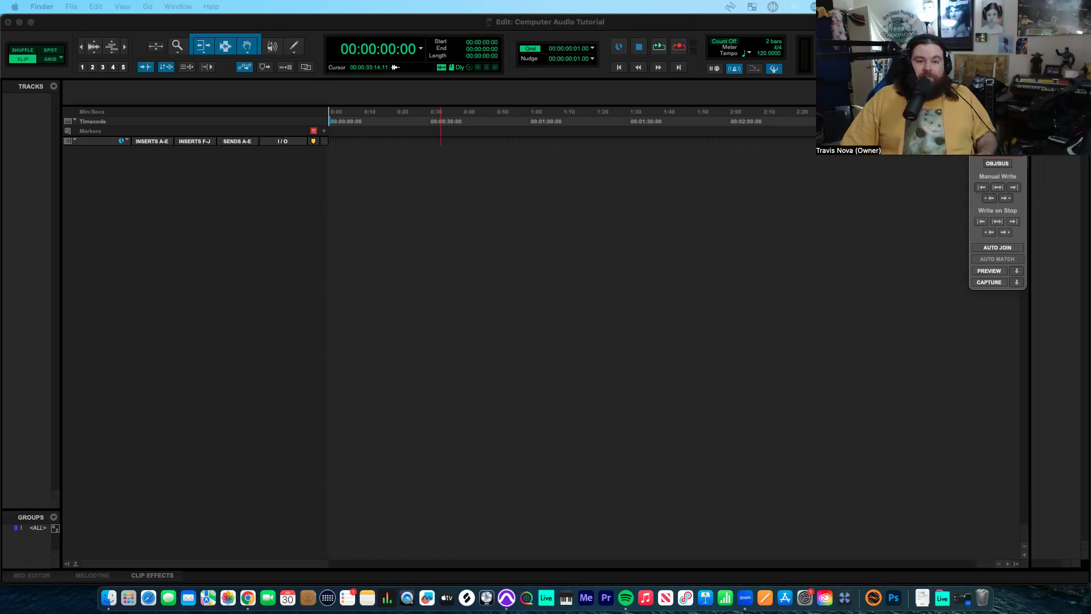
- Preview the Scarlett input channel chart to see where loopback sits on each model, and return to the Pro Tools session
key("space")
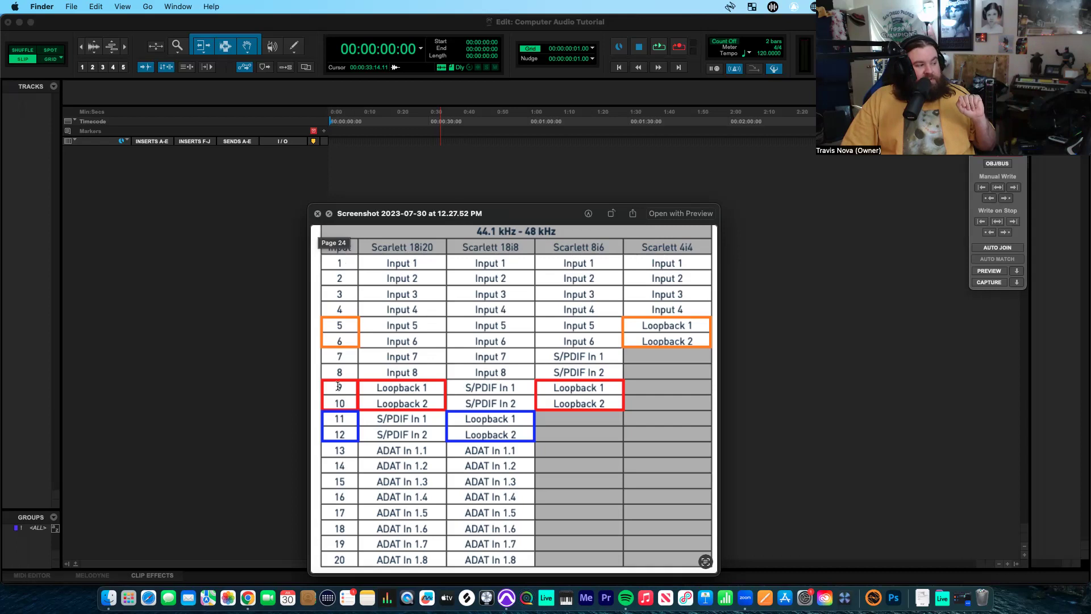
left_click(318, 213)
left_click(341, 24)
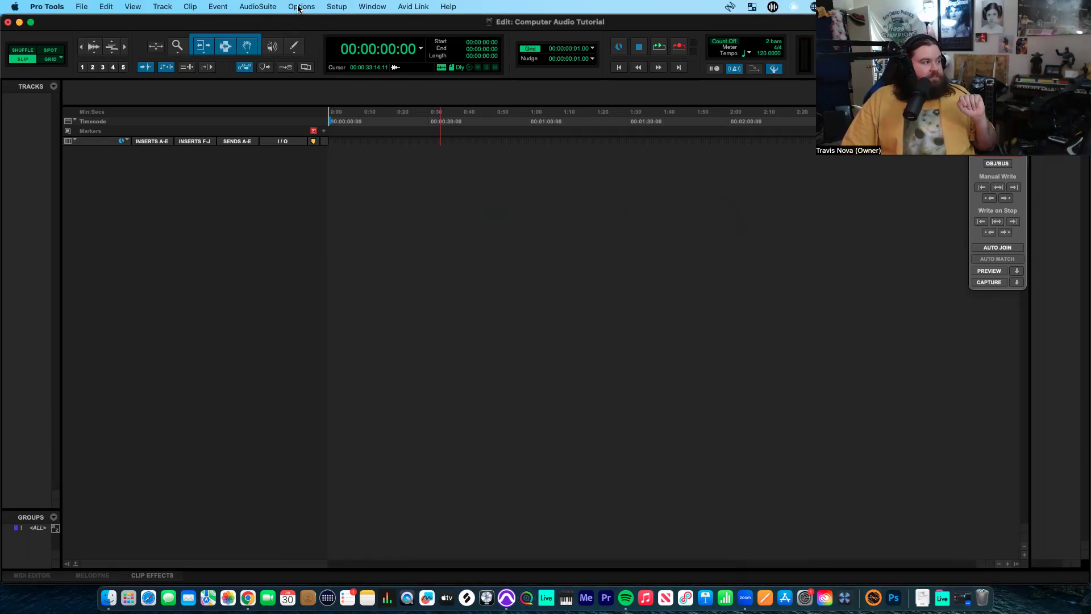
- Create one stereo input path named CompSound with default channel assignments in the I/O Setup
left_click(296, 6)
mouse_move(330, 8)
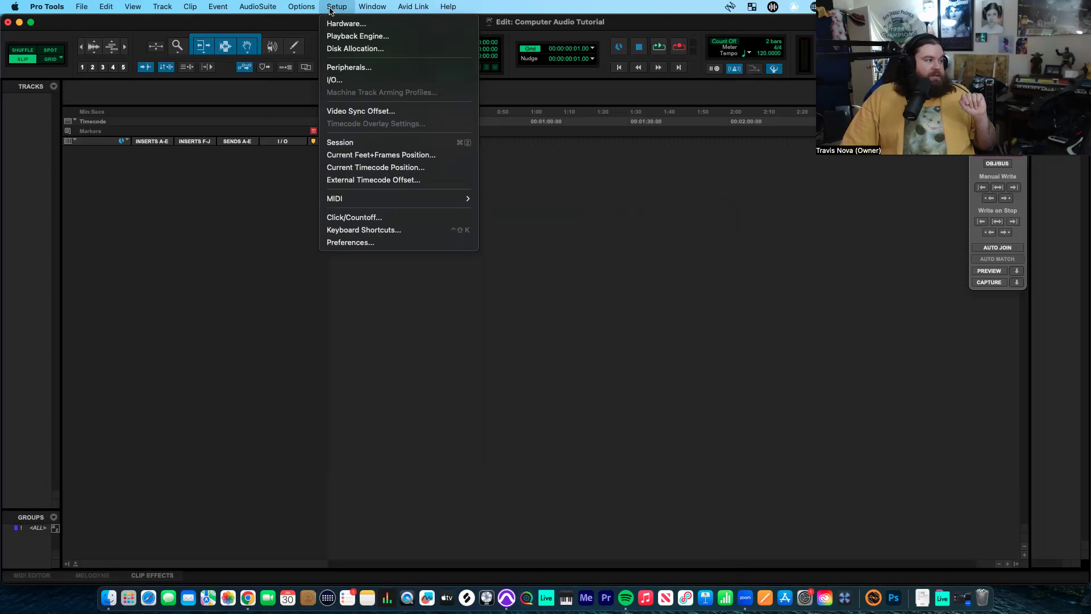
left_click(345, 82)
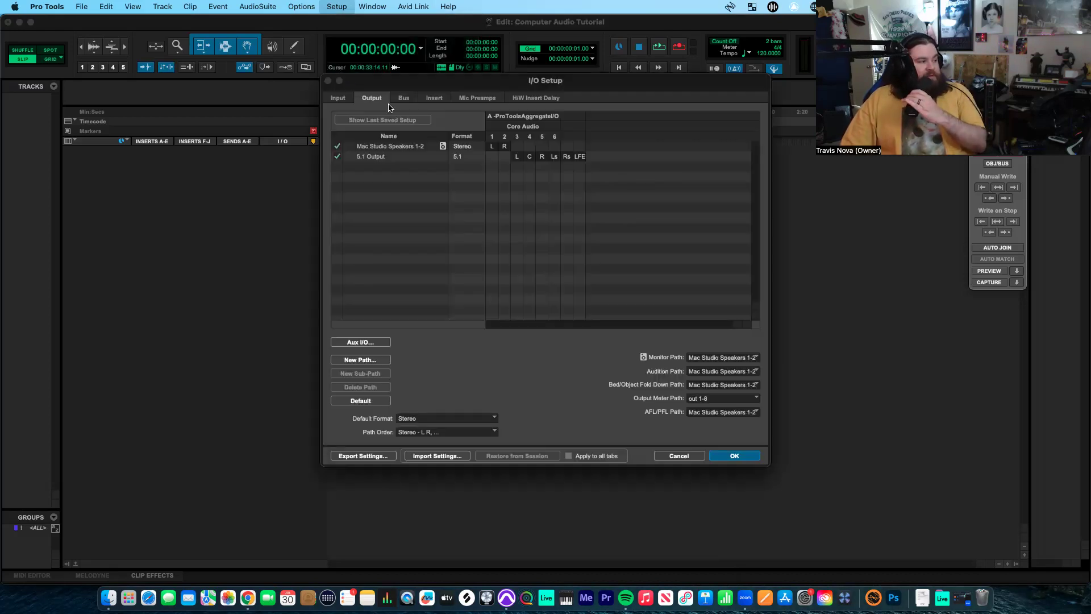
left_click(347, 101)
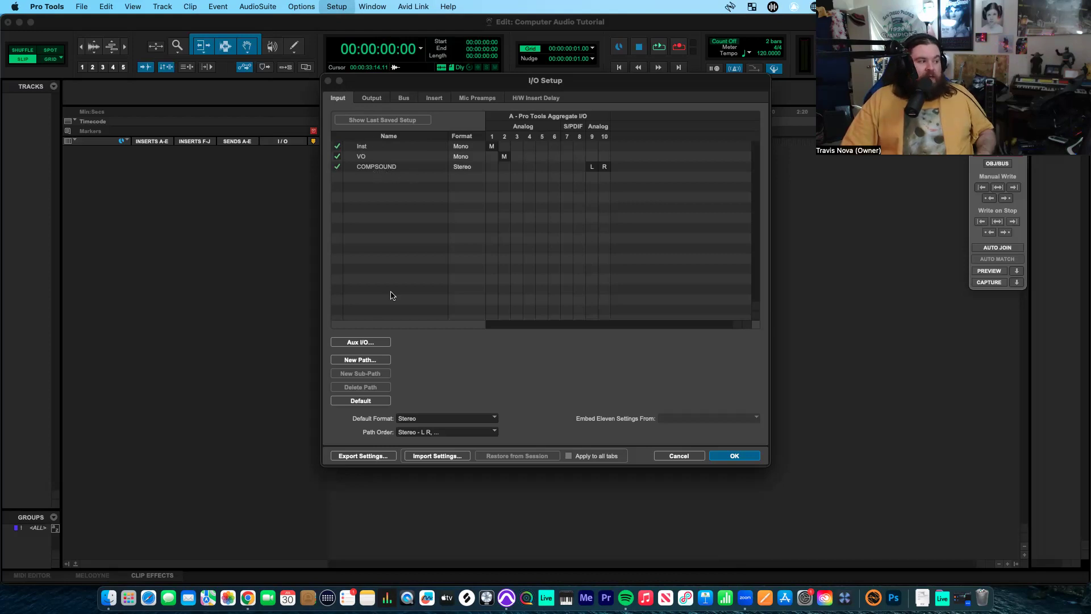
left_click(353, 361)
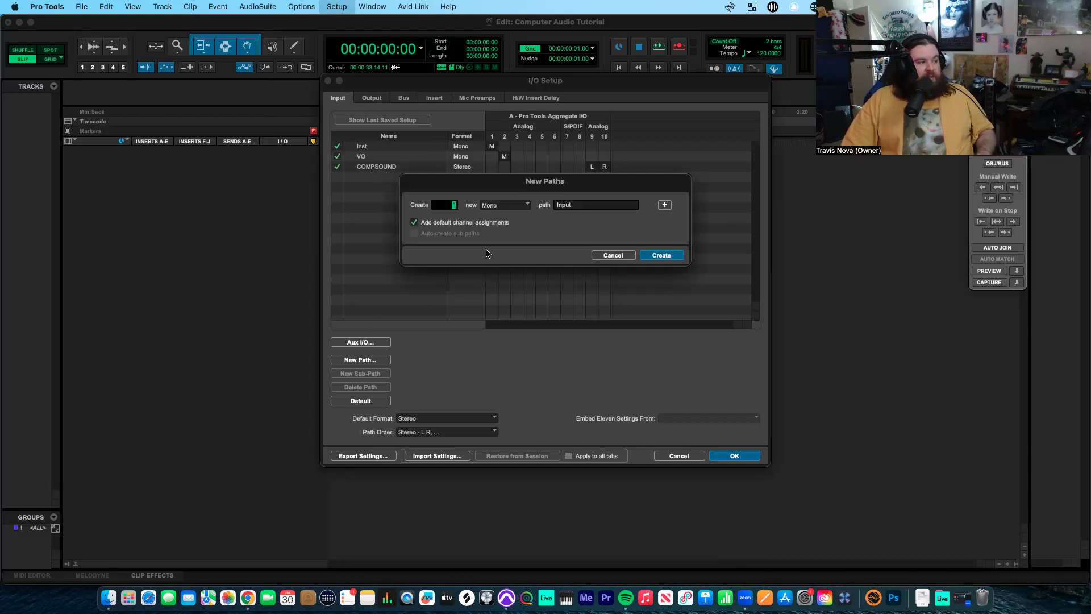
left_click(500, 206)
left_click(500, 219)
double_click(580, 204)
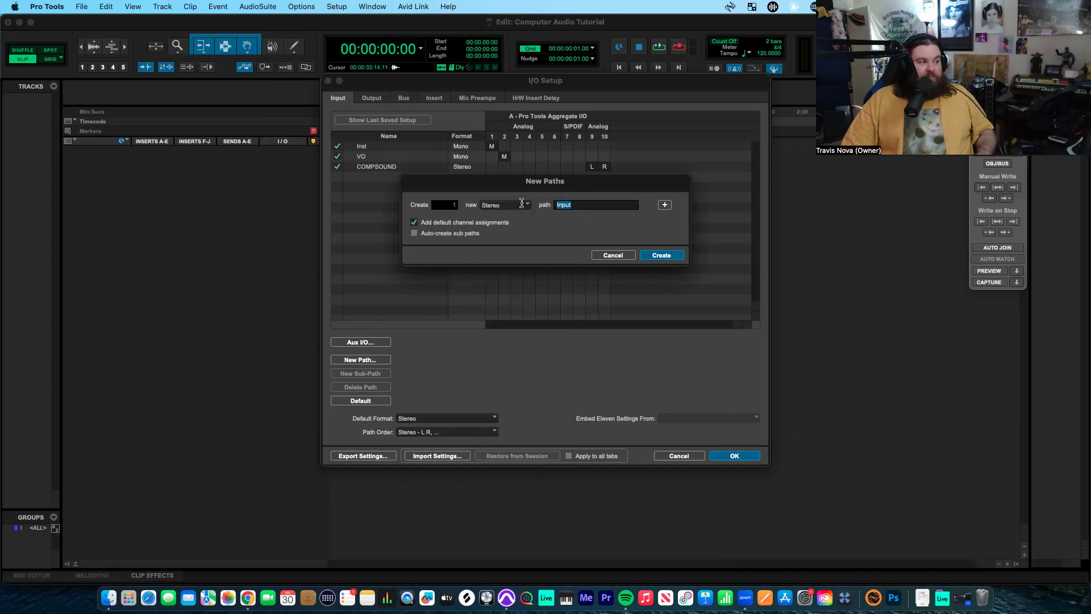
type("CompSoy")
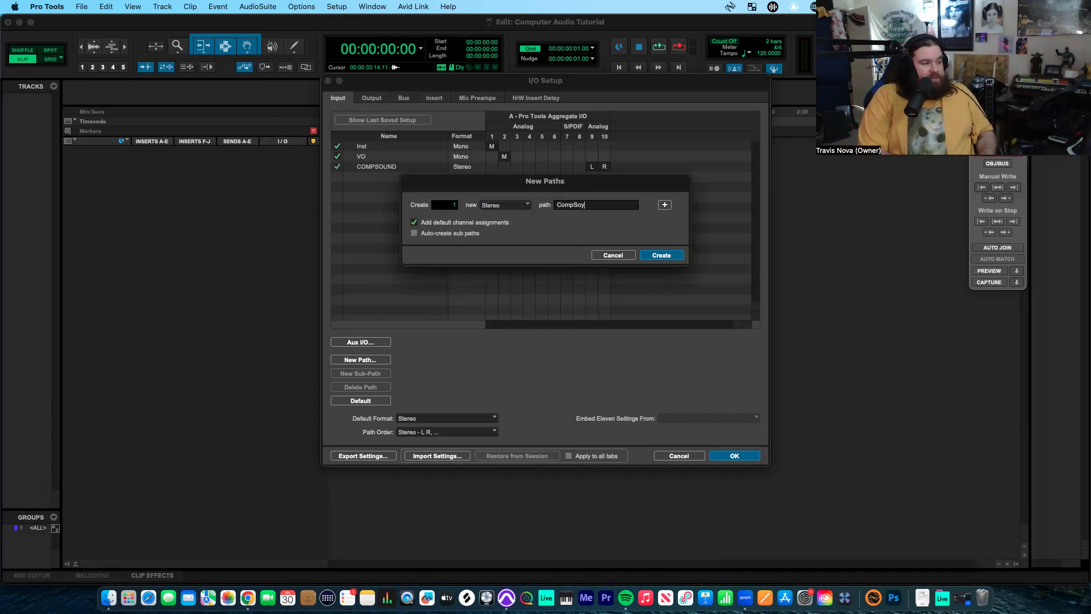
key("BackSpace")
type("und")
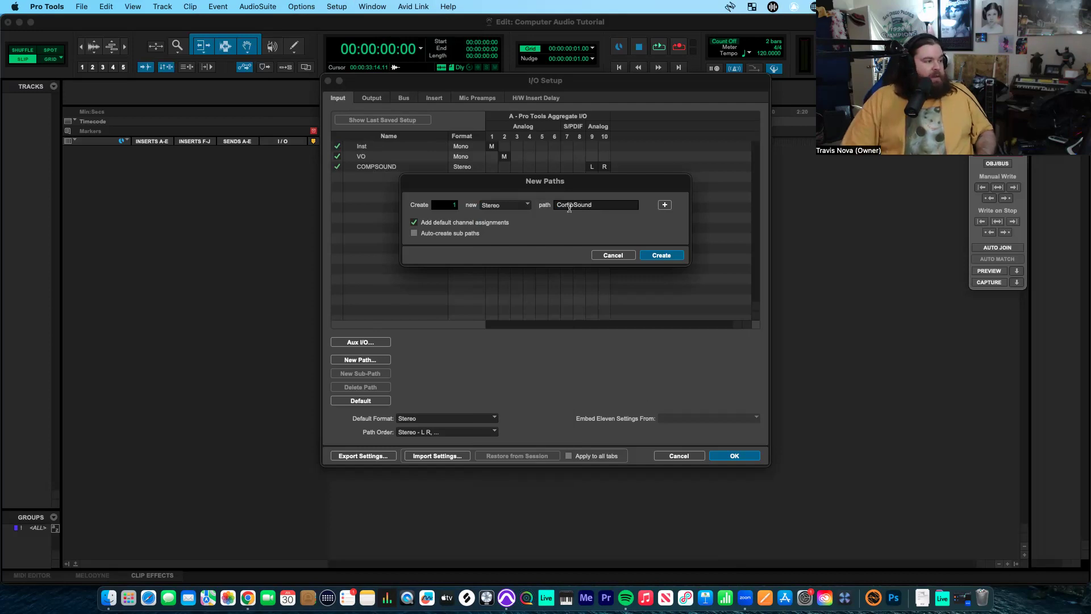
left_click(661, 255)
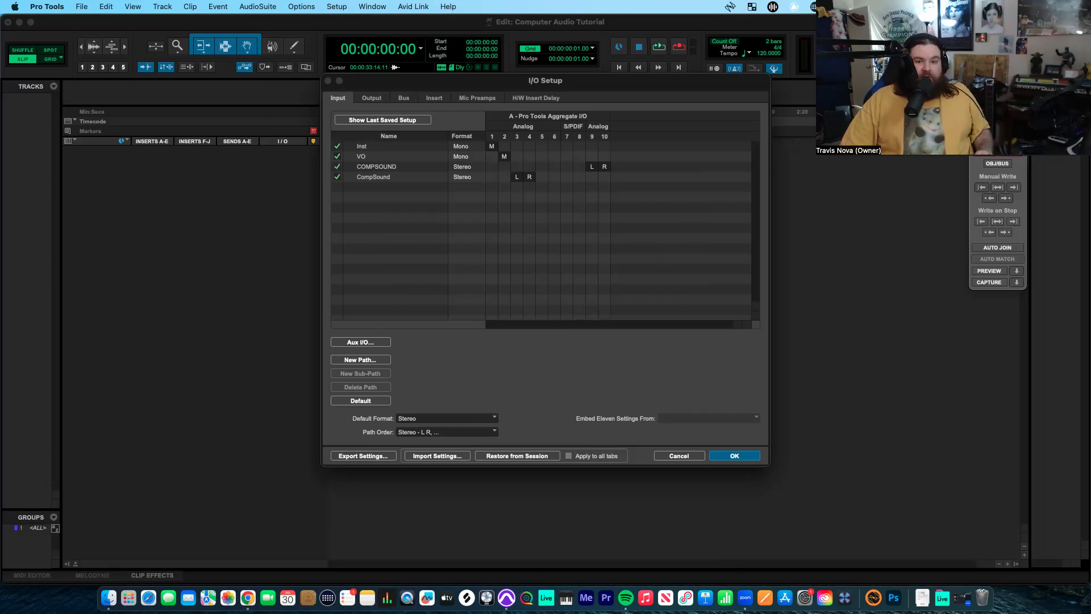
- Check the Scarlett channel chart again for the loopback channel numbers a computer-sound path needs
key("space")
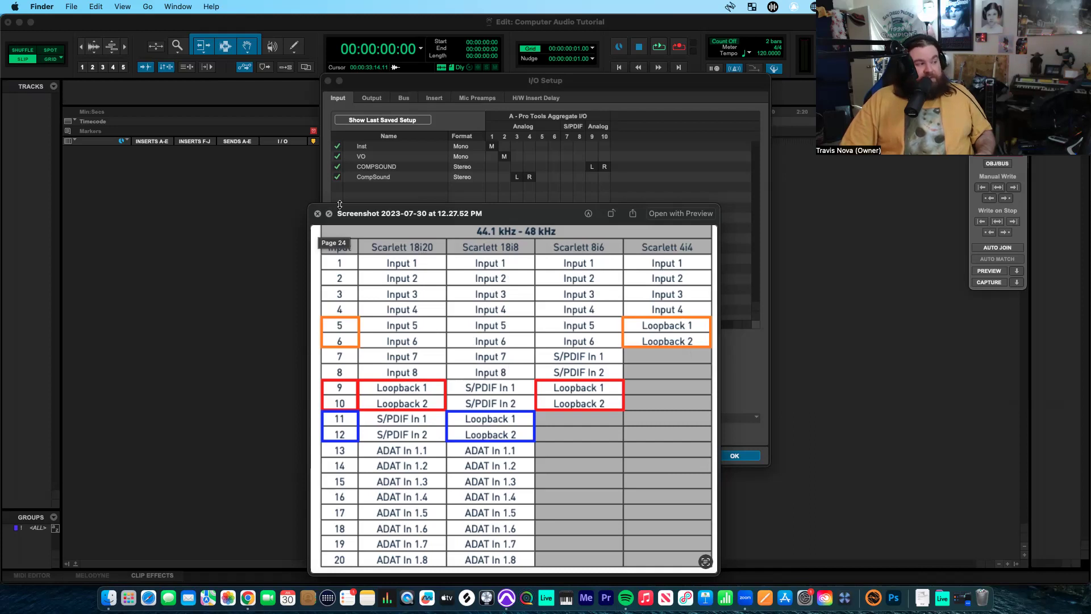
left_click(318, 213)
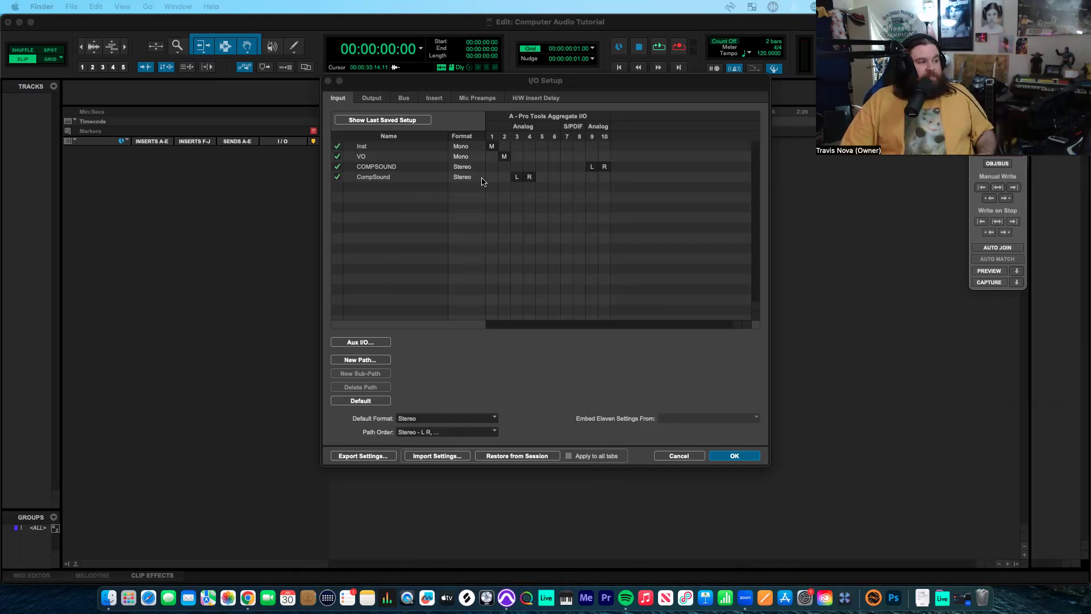
- Delete the duplicate CompSound input path on channels 3–4 and leave the I/O Setup without saving
left_click(388, 178)
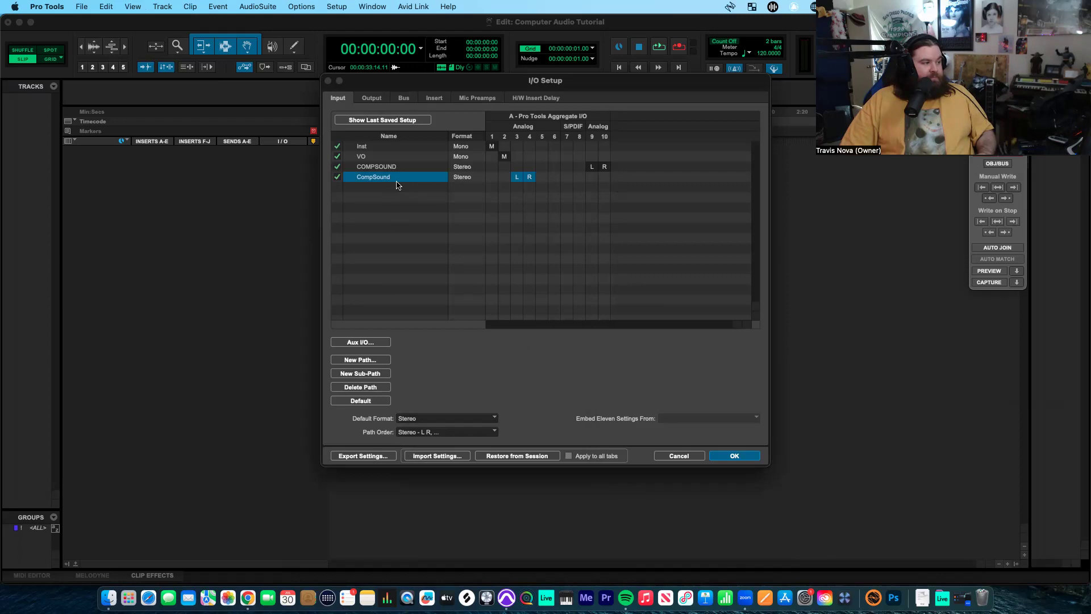
left_click(363, 388)
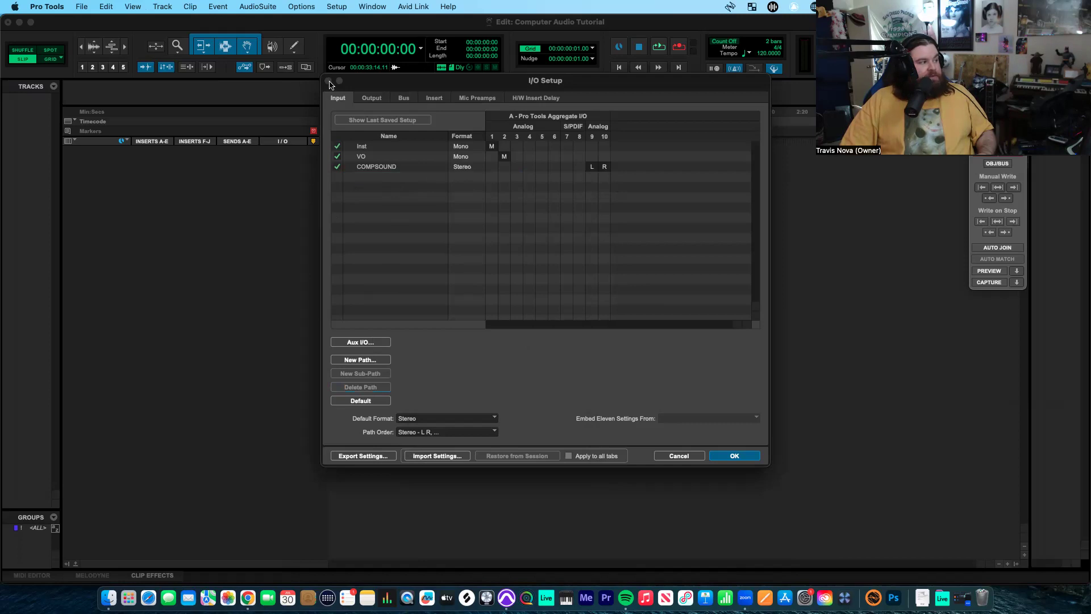
left_click(679, 456)
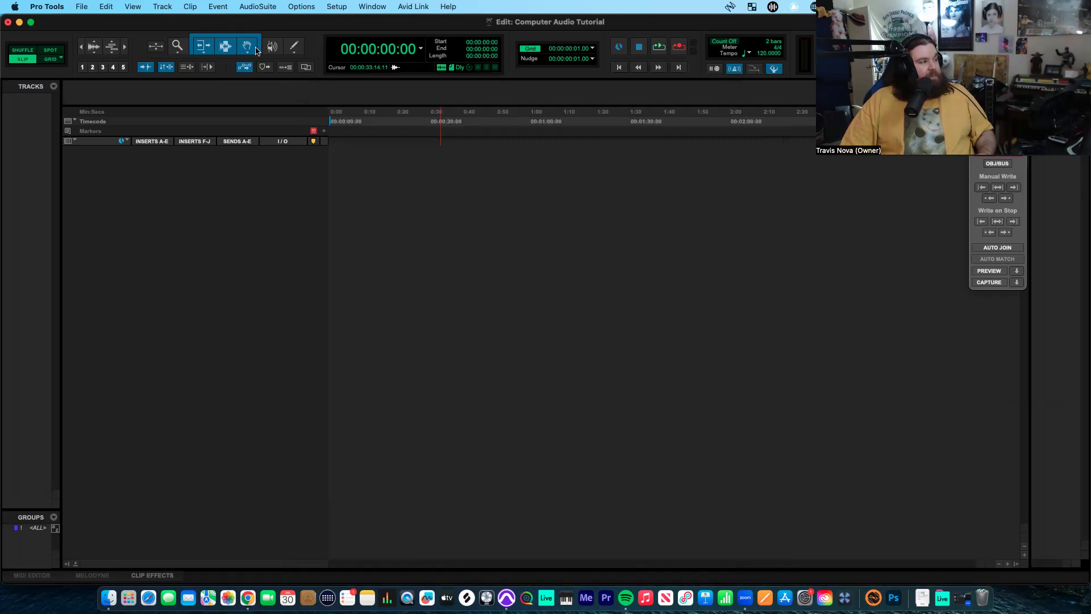
- Create one new stereo audio track named COMP
left_click(163, 6)
left_click(170, 20)
left_click(429, 215)
left_click(426, 226)
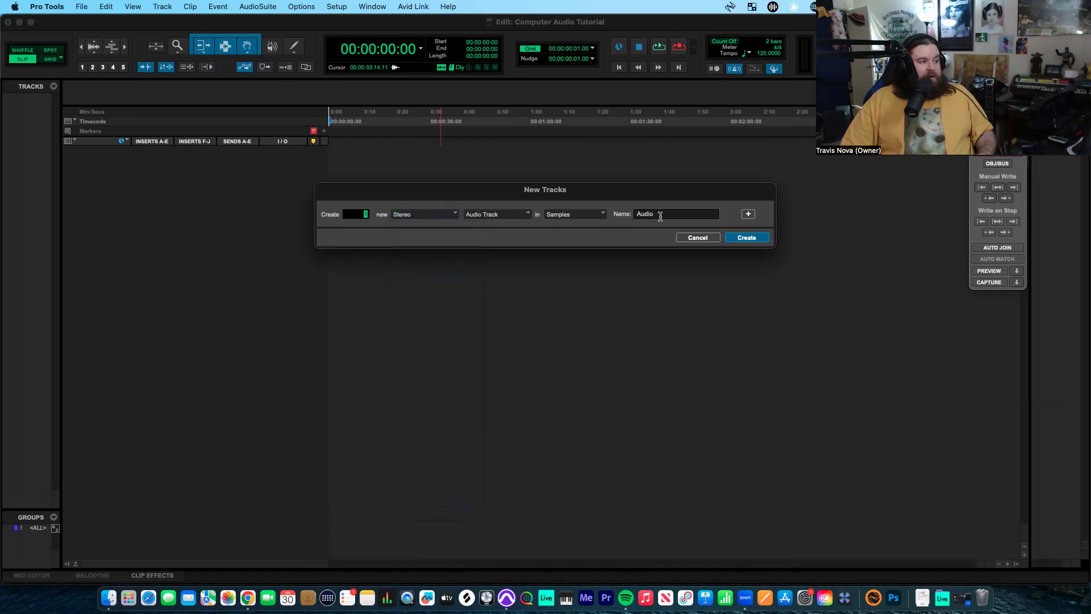
type("COMP")
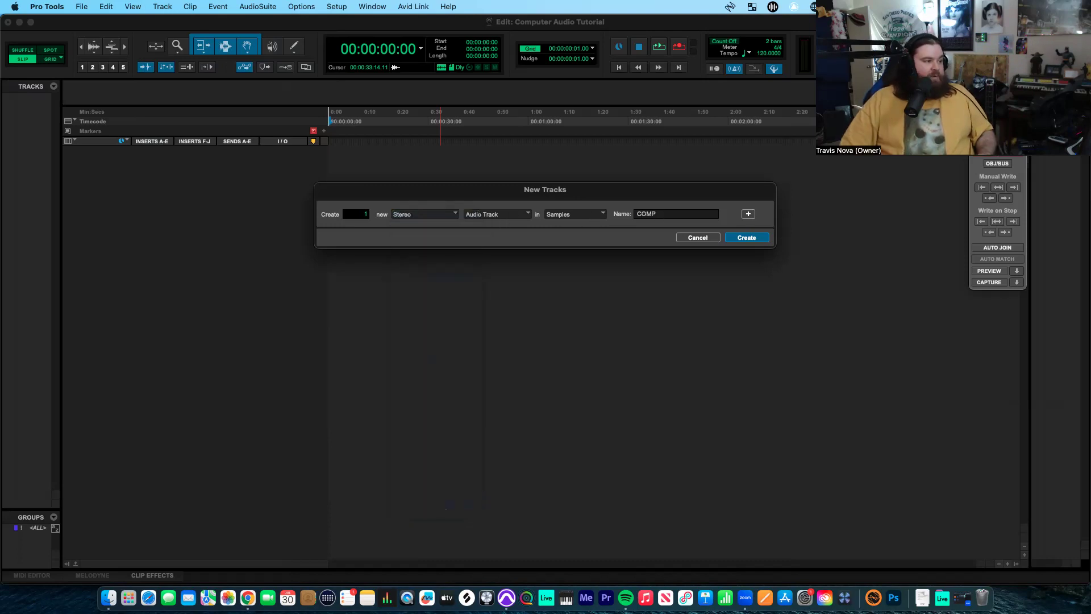
left_click(753, 239)
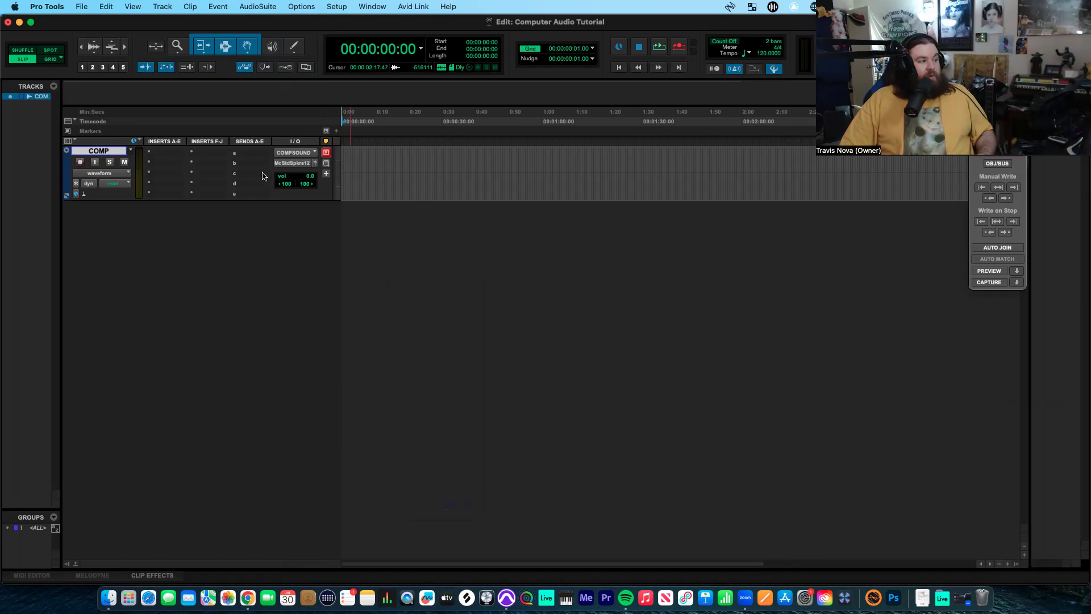
- Set the COMP track's input to the interface path COMPSOUND (Stereo)
left_click(296, 153)
mouse_move(296, 155)
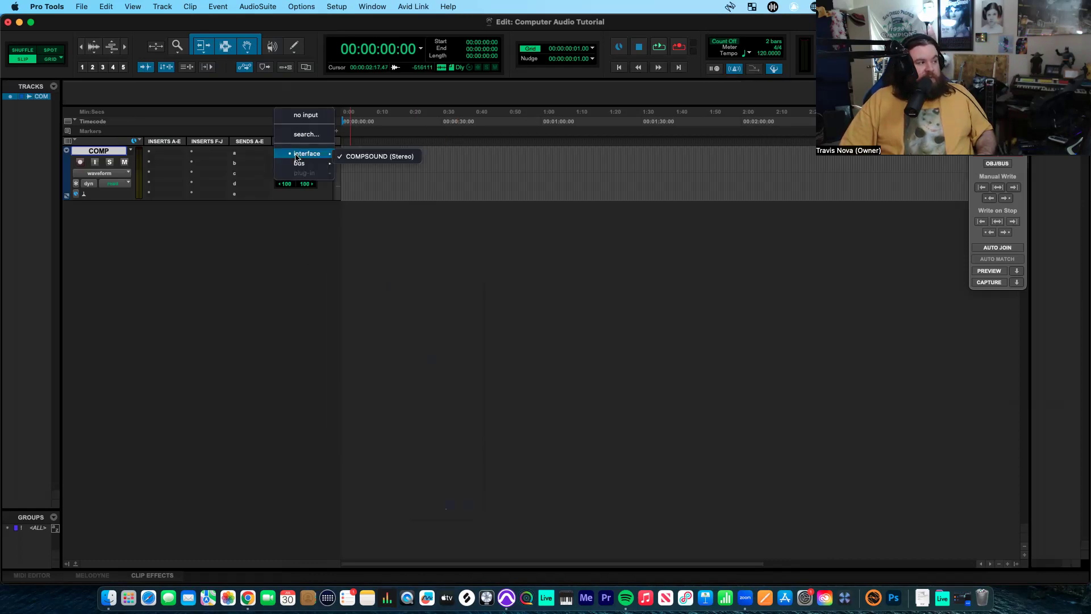
left_click(360, 157)
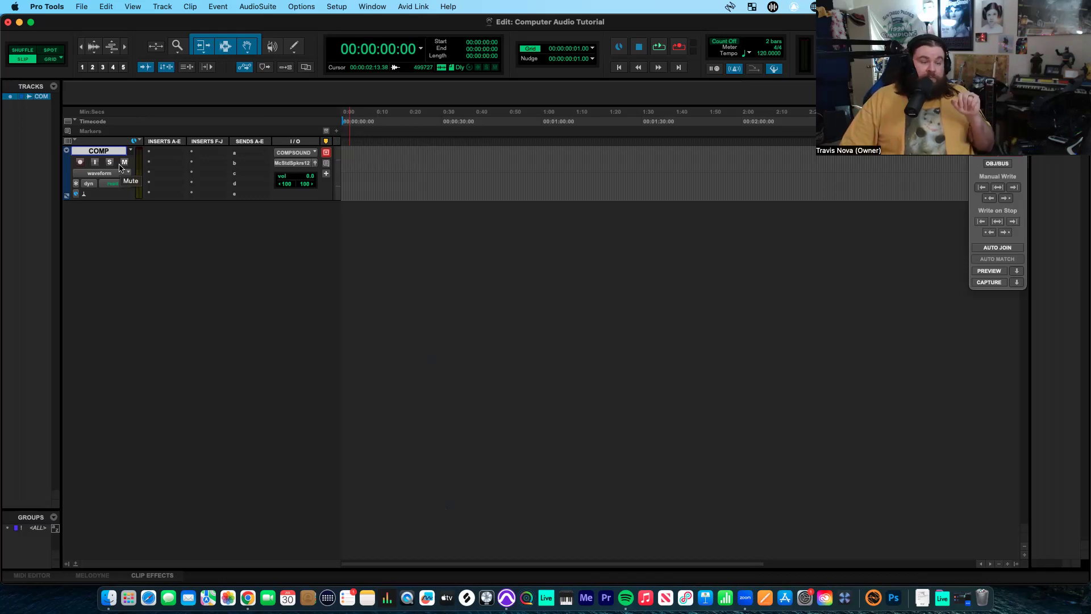
- Mute the COMP track to avoid feedback, record-enable it and put the transport in record-ready mode
left_click(125, 163)
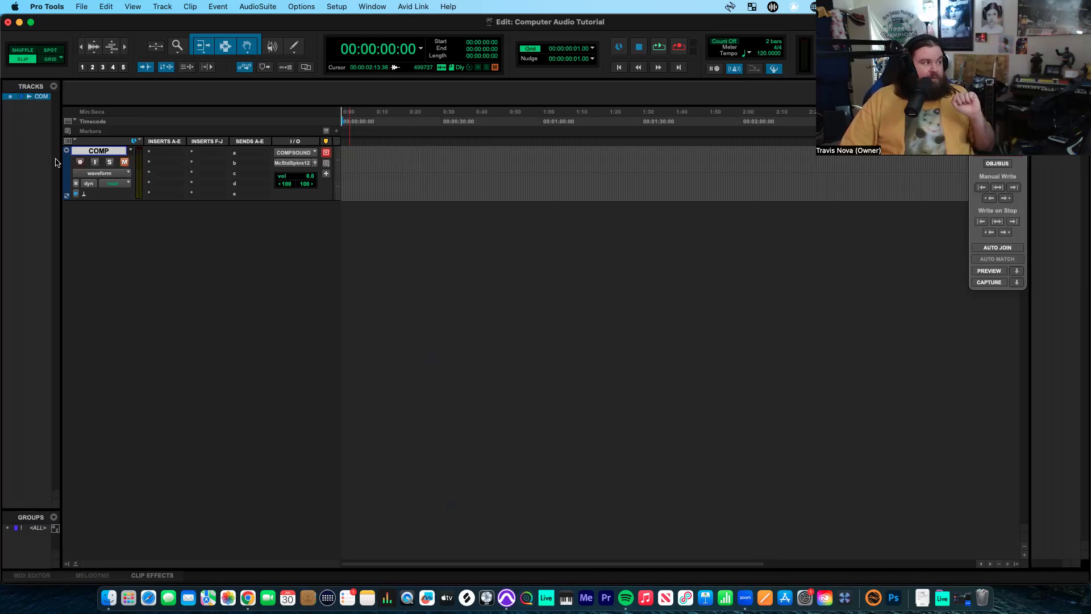
left_click(80, 162)
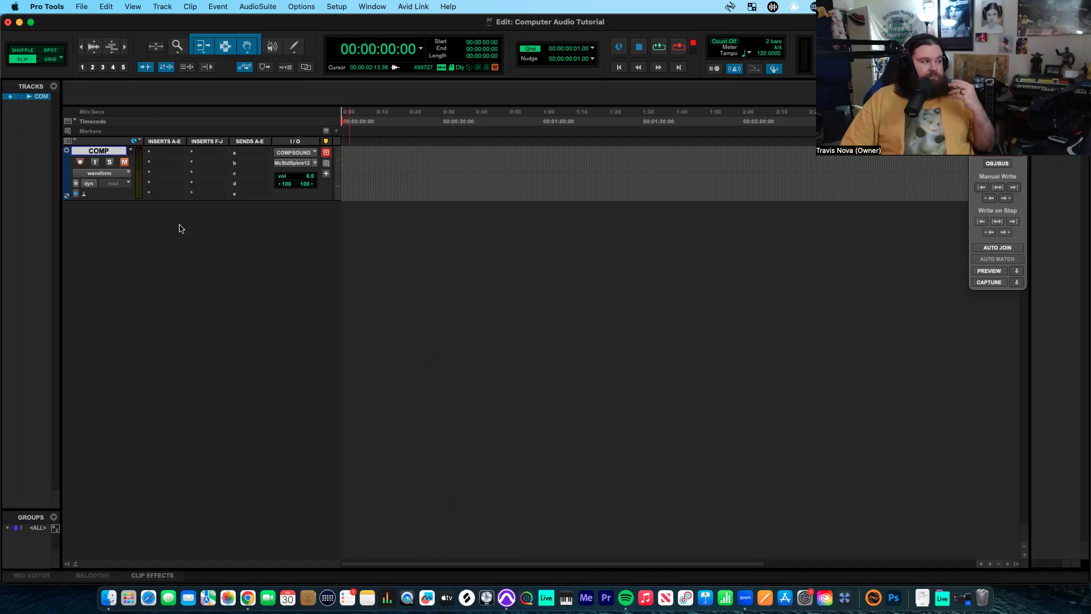
left_click(681, 49)
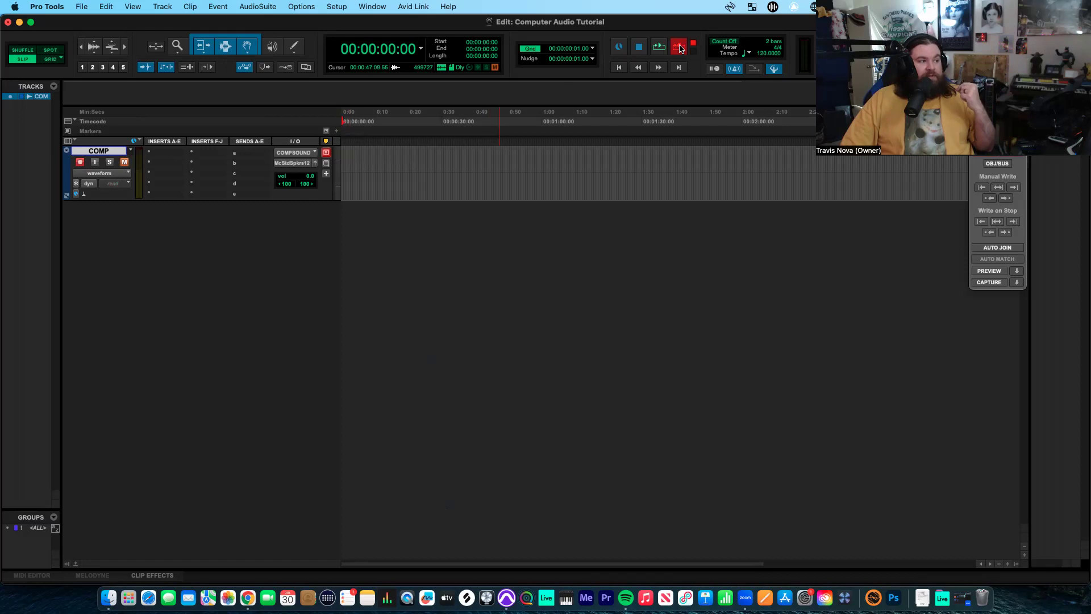
- Switch to Spotify and open the single Goodbye by Stereo Choir at its track list
left_click(627, 589)
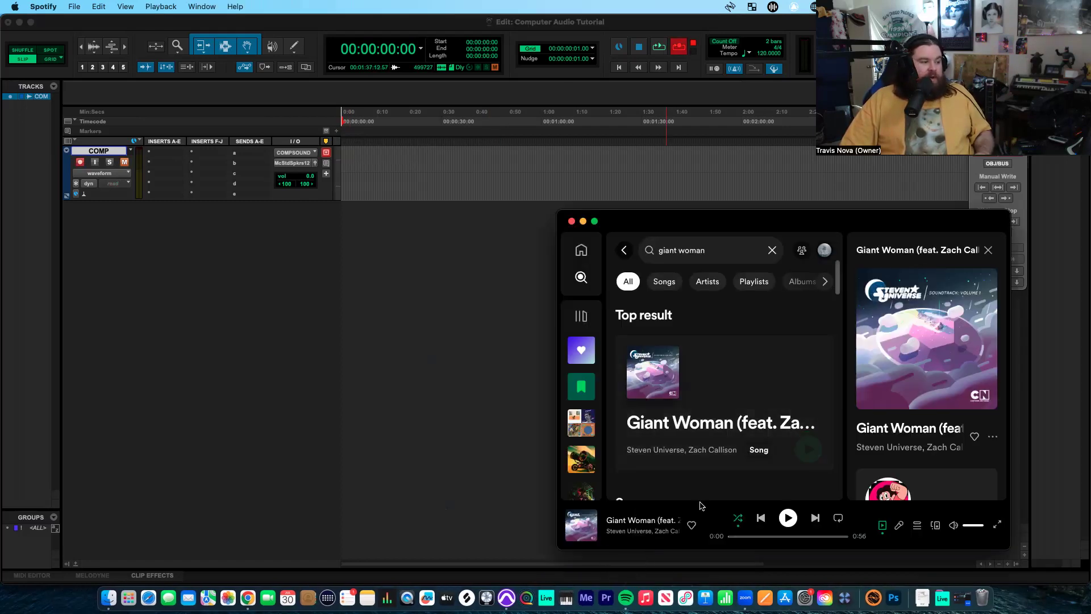
left_click(581, 460)
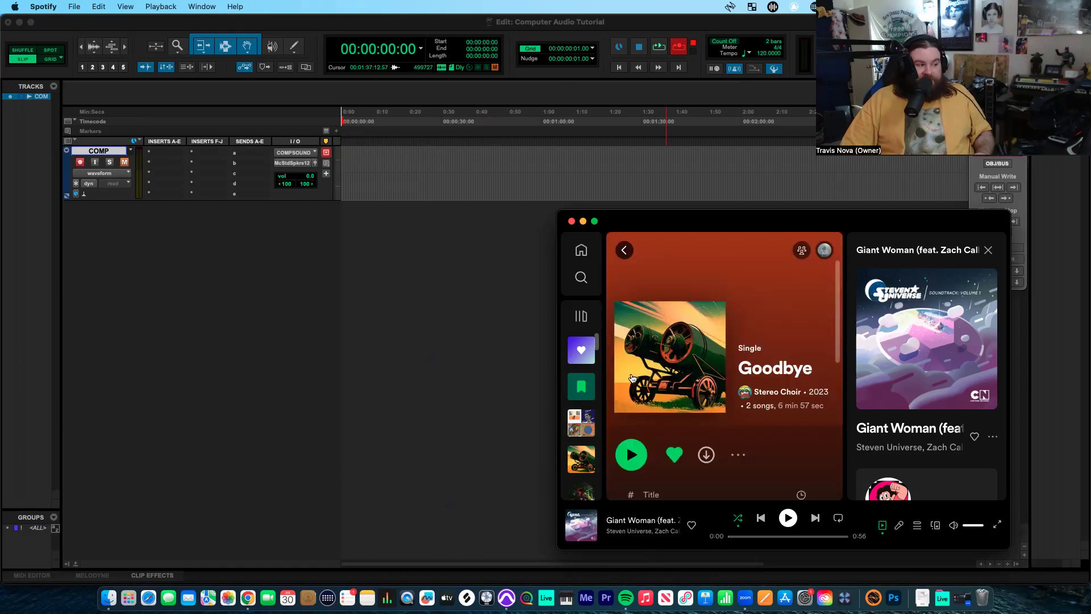
scroll(632, 398, "down", 3)
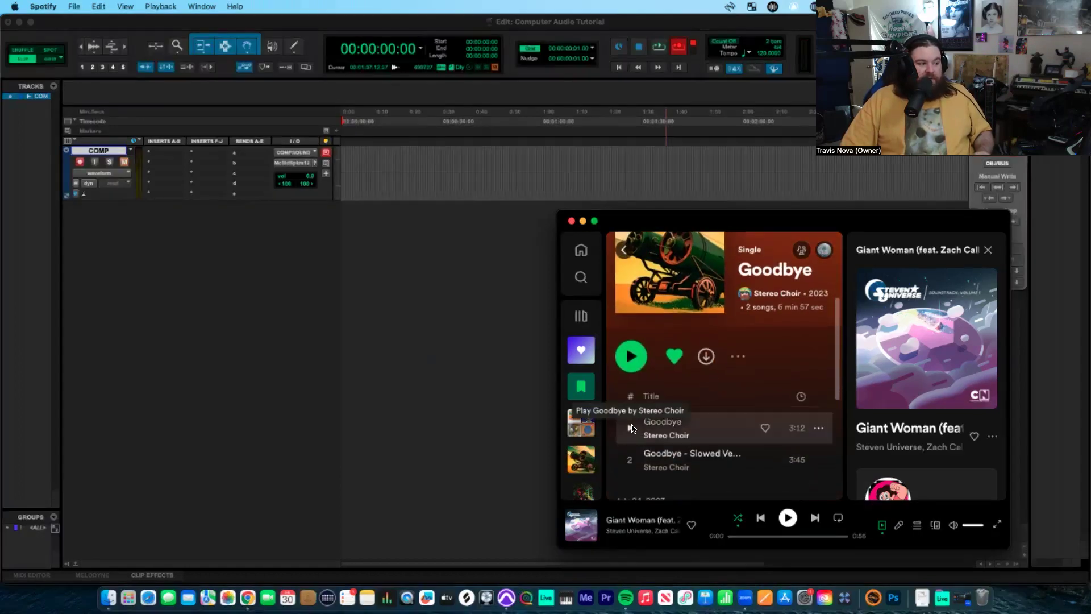
- Record onto the COMP track while Goodbye plays from Spotify, pausing and briefly resuming the song before stopping the recording
left_click(659, 50)
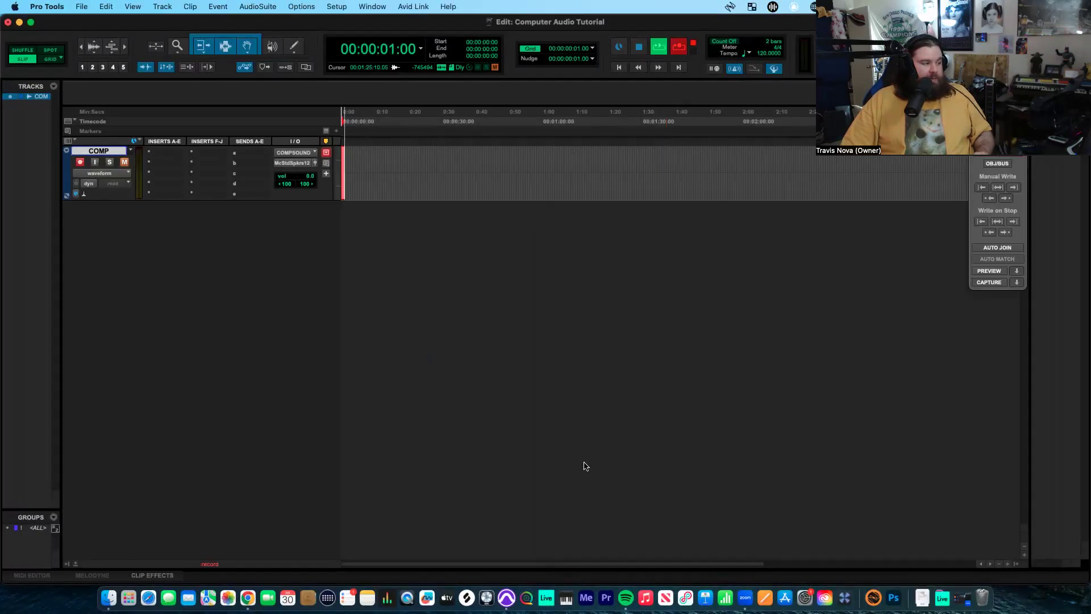
left_click(624, 599)
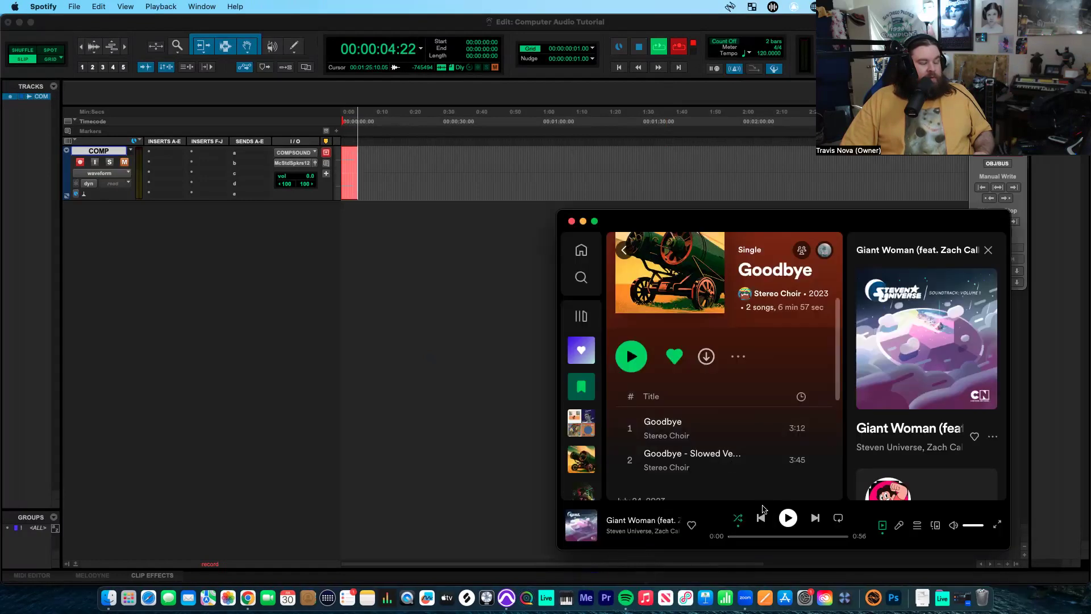
left_click(632, 429)
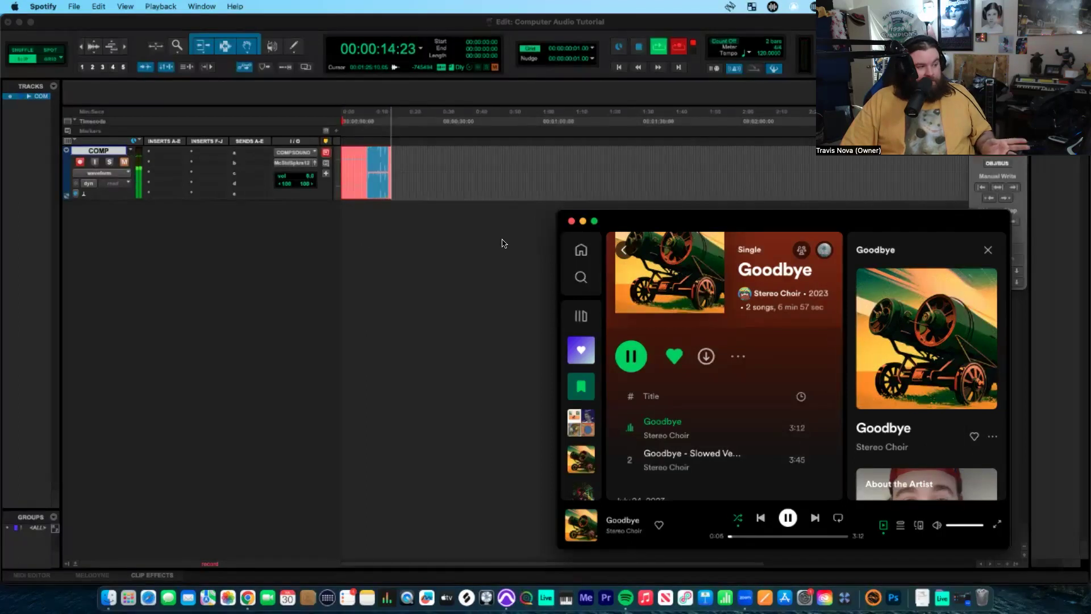
left_click(788, 518)
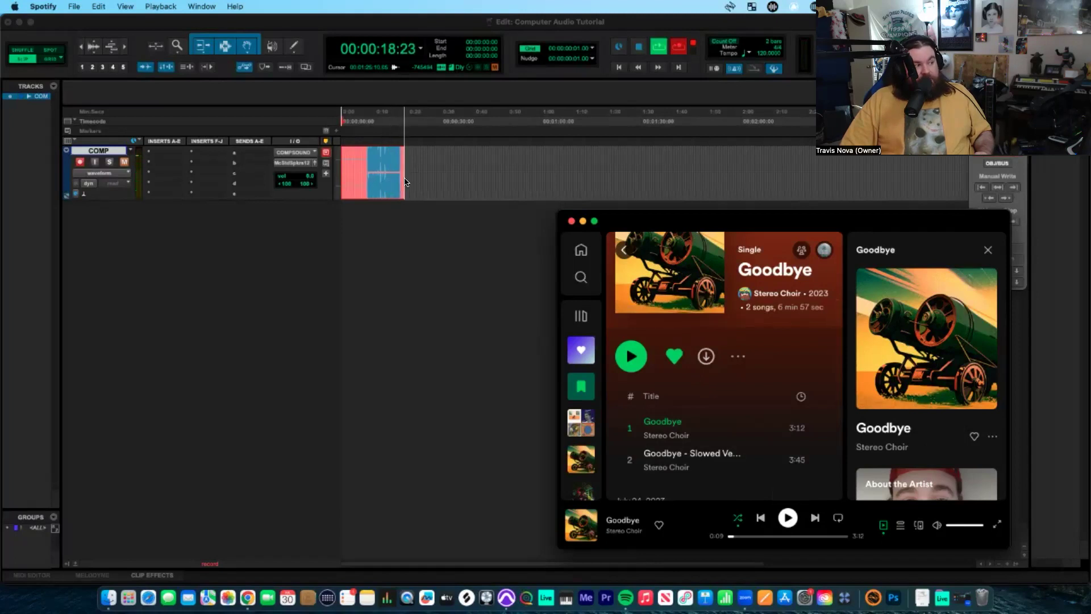
key("space")
key("space")
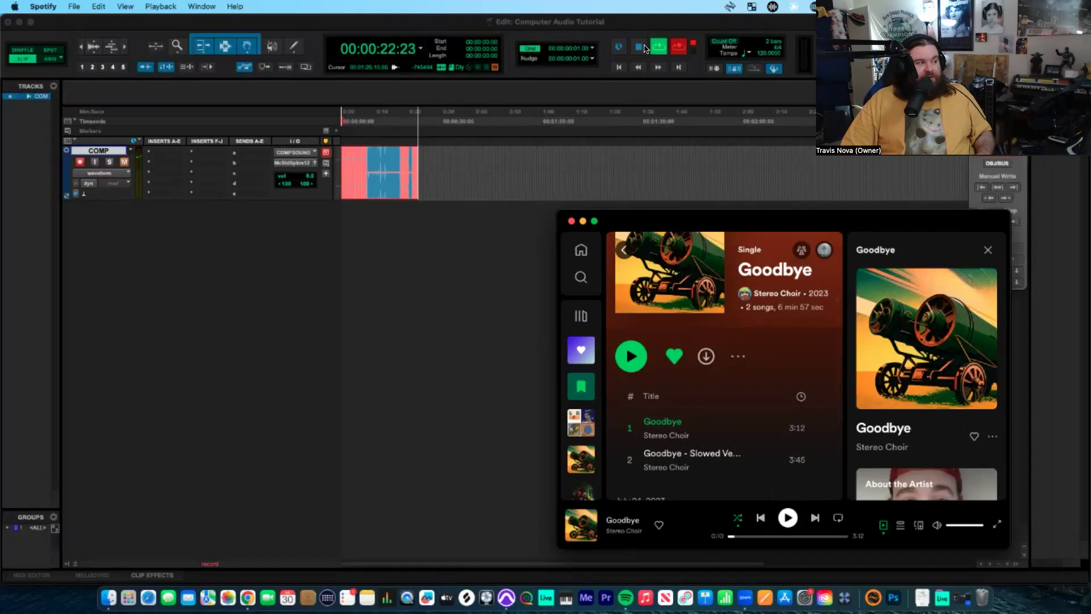
left_click(639, 48)
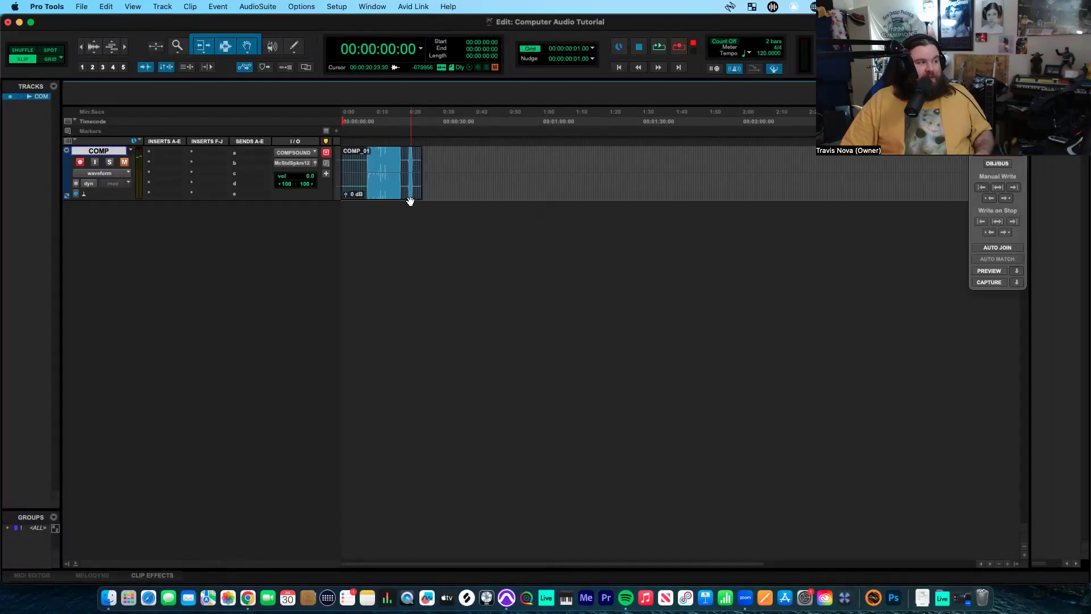
- Unmute and disarm the COMP track, and play the recorded clip back from 00:00:07:03
left_click(365, 166)
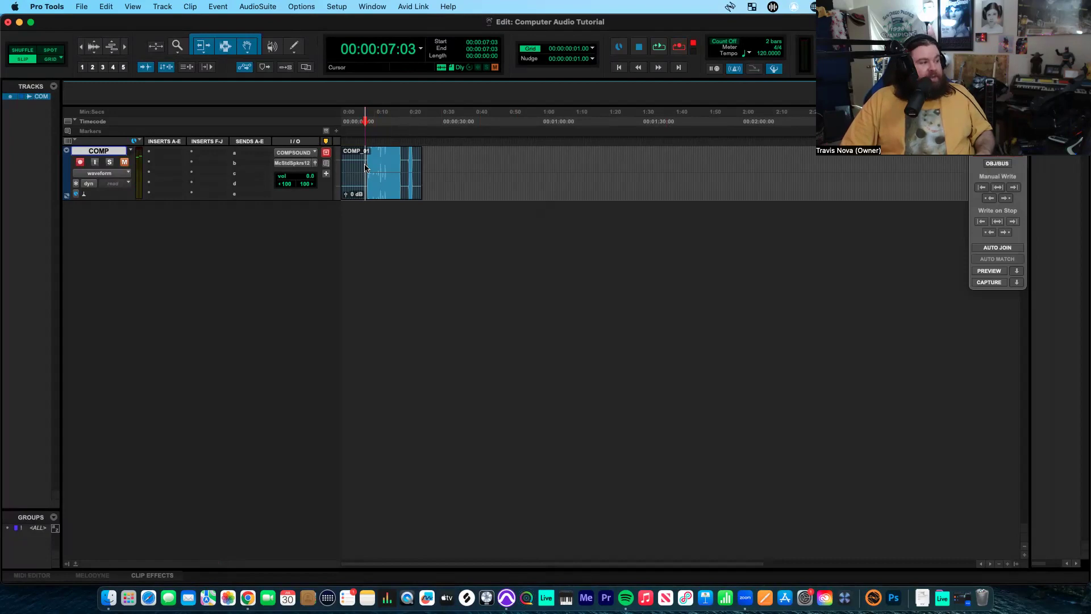
left_click(126, 163)
key("space")
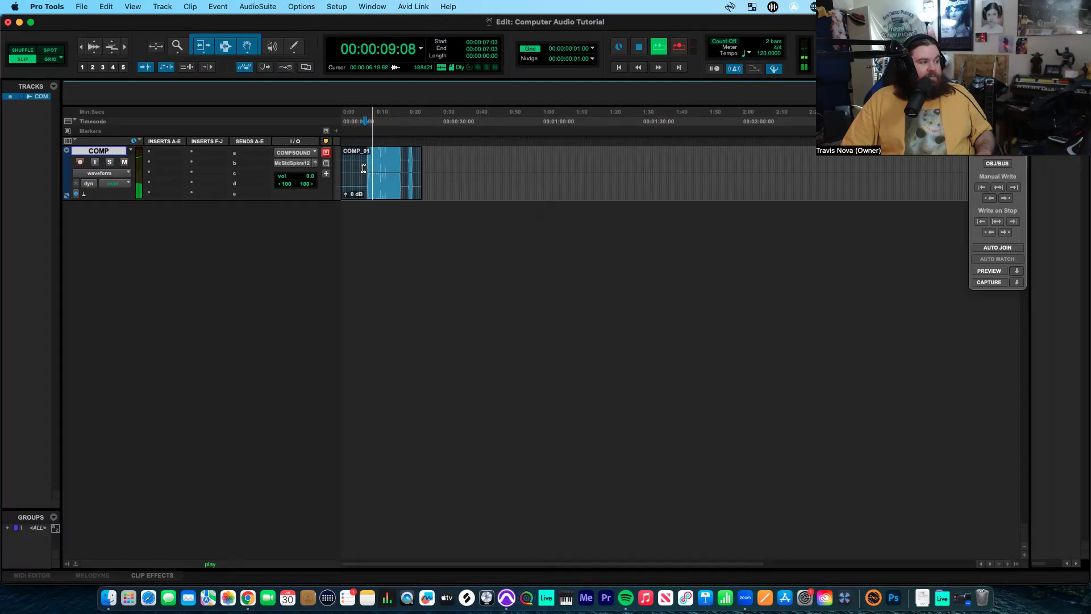
key("space")
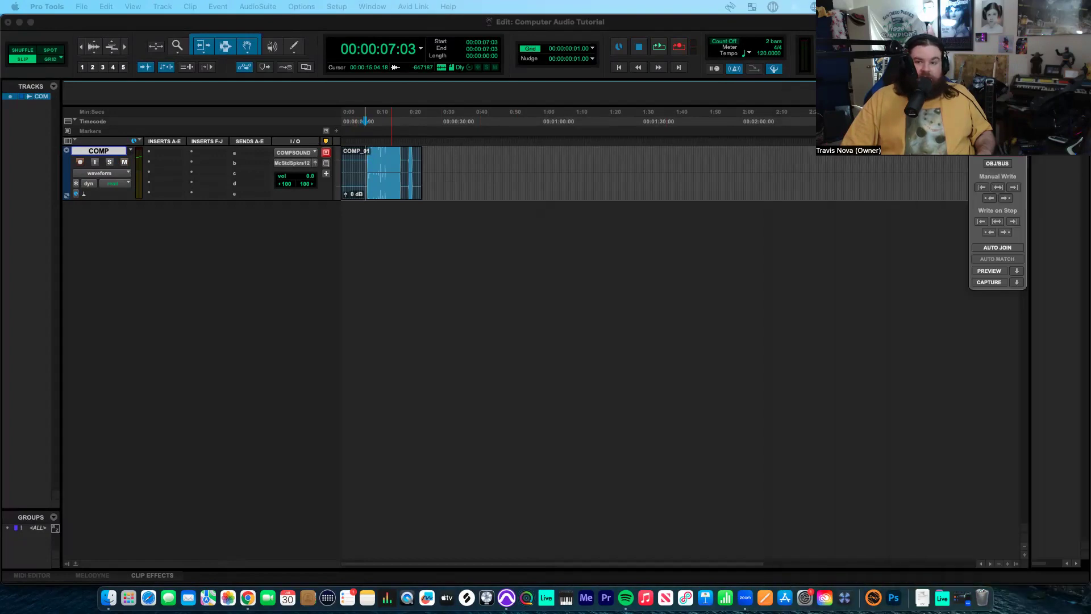
- Mute and record-enable the COMP track, and arm the transport to record from 00:00:26:18, after the first clip
key("super+Tab")
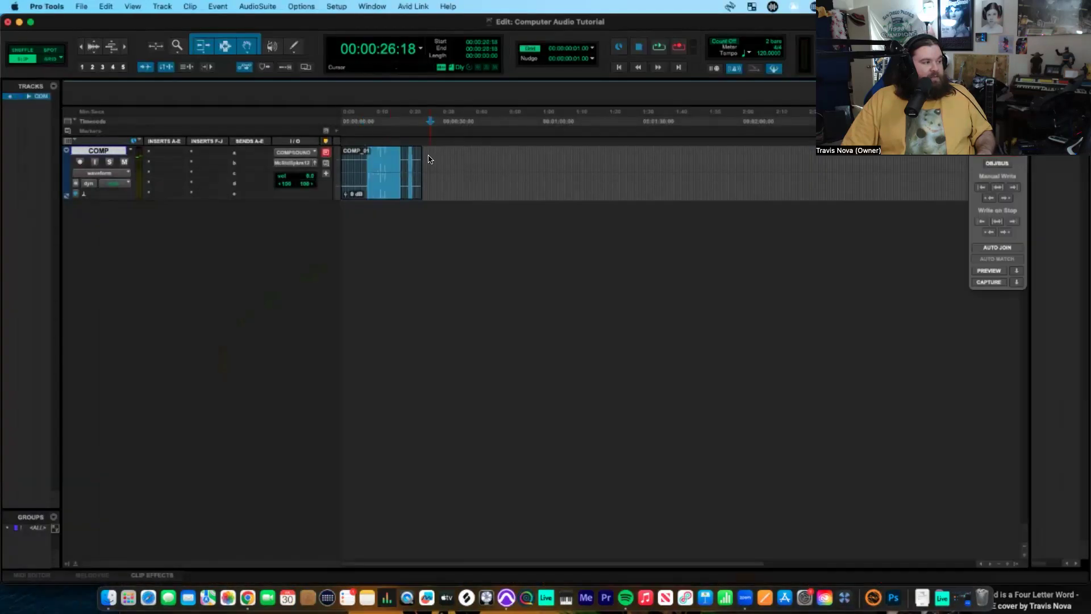
left_click(678, 48)
left_click(630, 253)
left_click(124, 162)
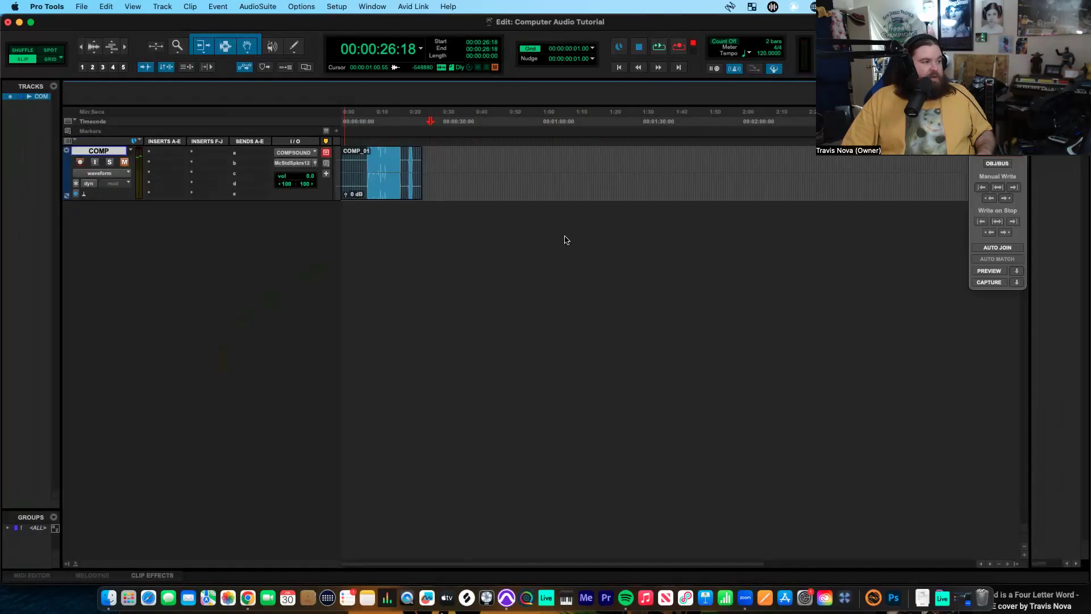
- Record a second clip onto the COMP track from 00:00:26:18 while a video plays in Chrome, and stop the recording
left_click(678, 45)
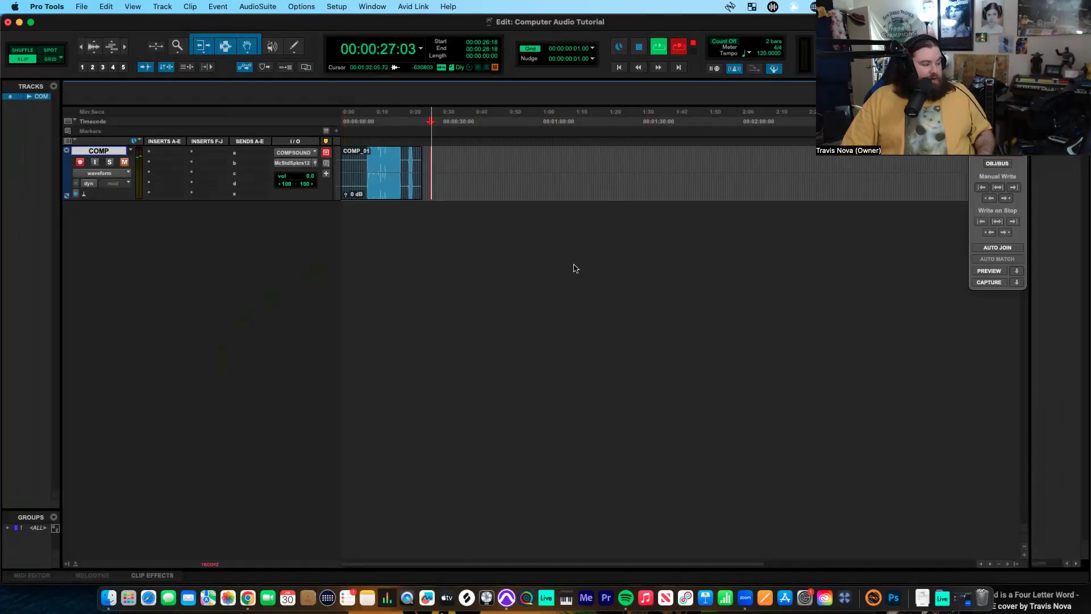
left_click(245, 587)
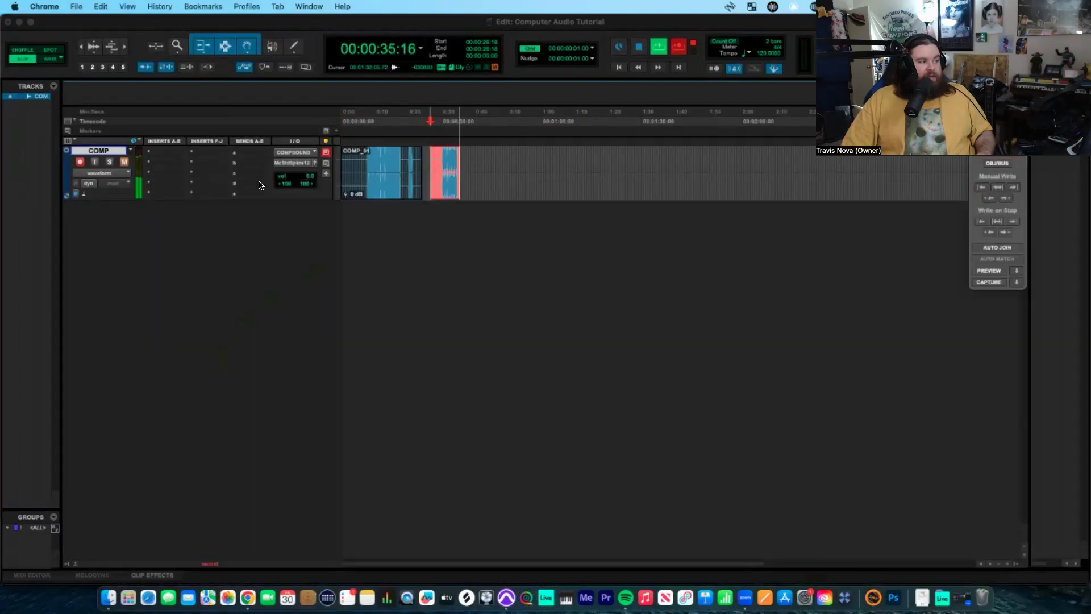
left_click(135, 192)
left_click(441, 160)
key("space")
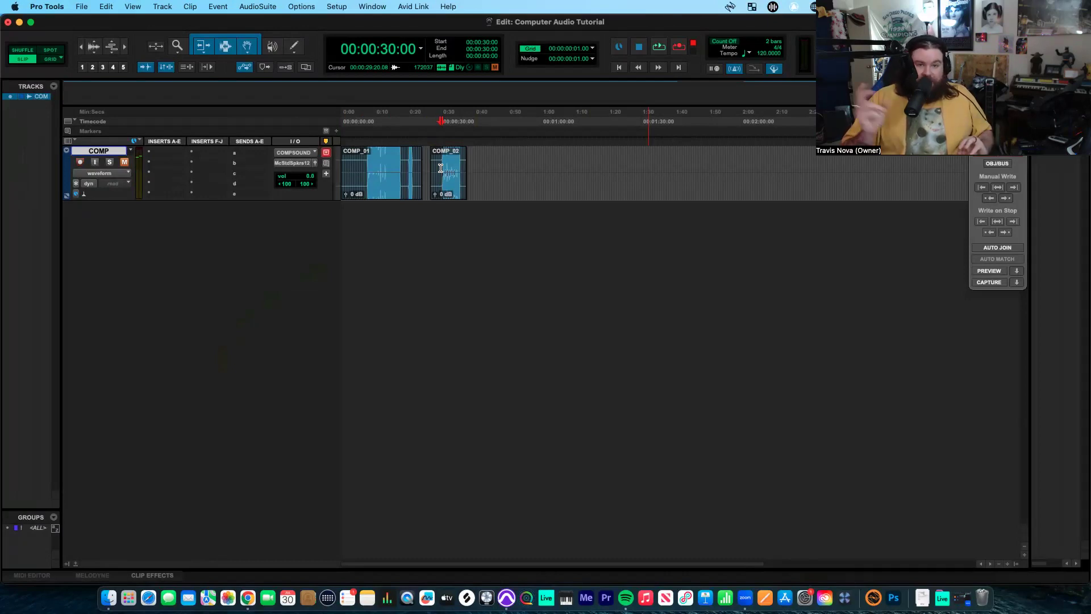
- Disarm the COMP track and place the playback position at 00:00:29:03 in the second clip
left_click(473, 171)
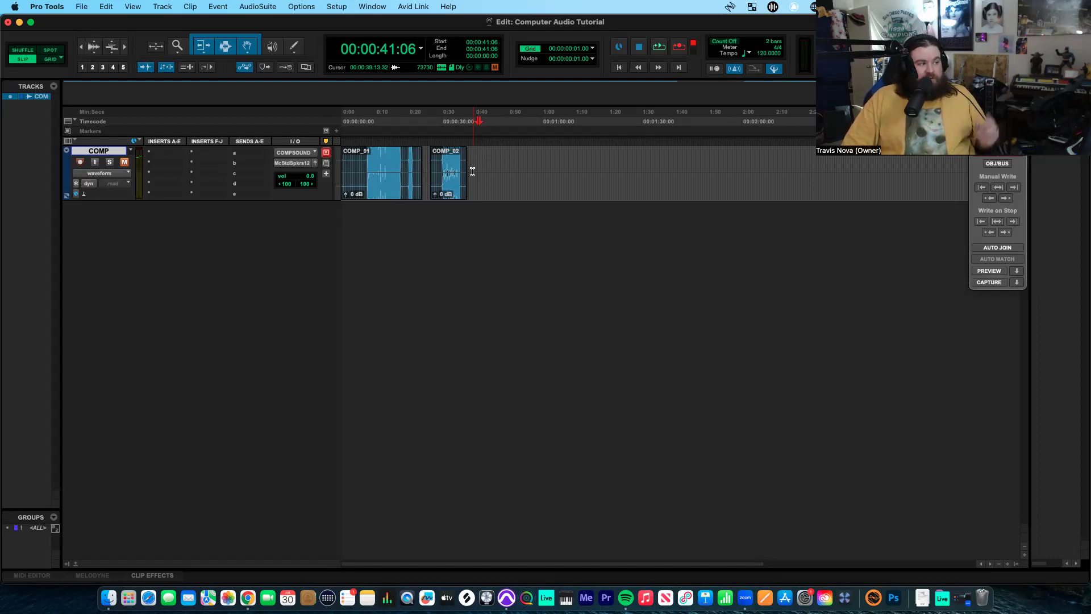
left_click(81, 163)
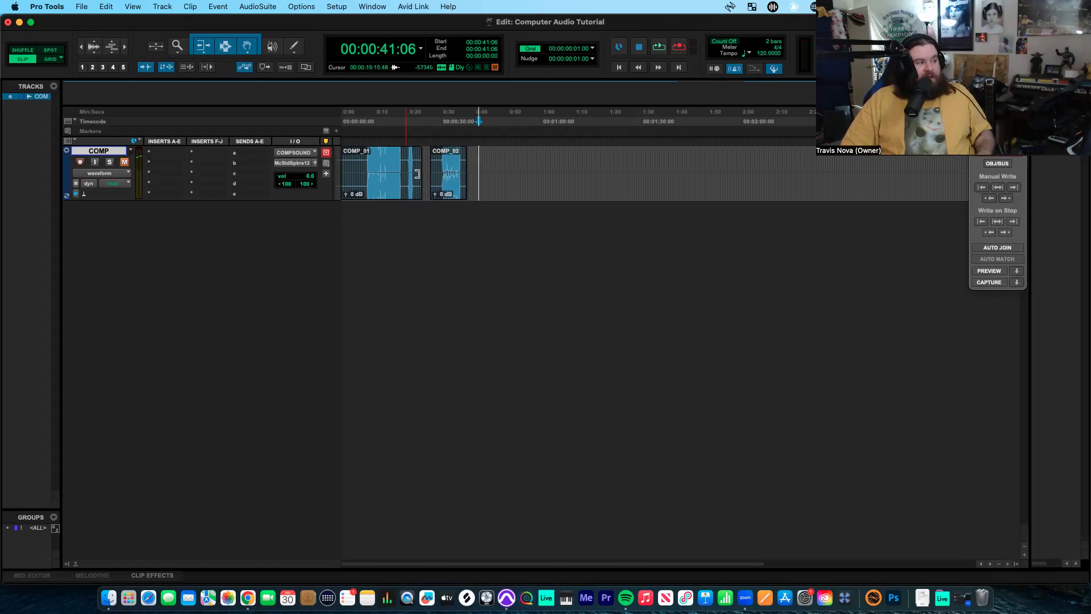
left_click(438, 169)
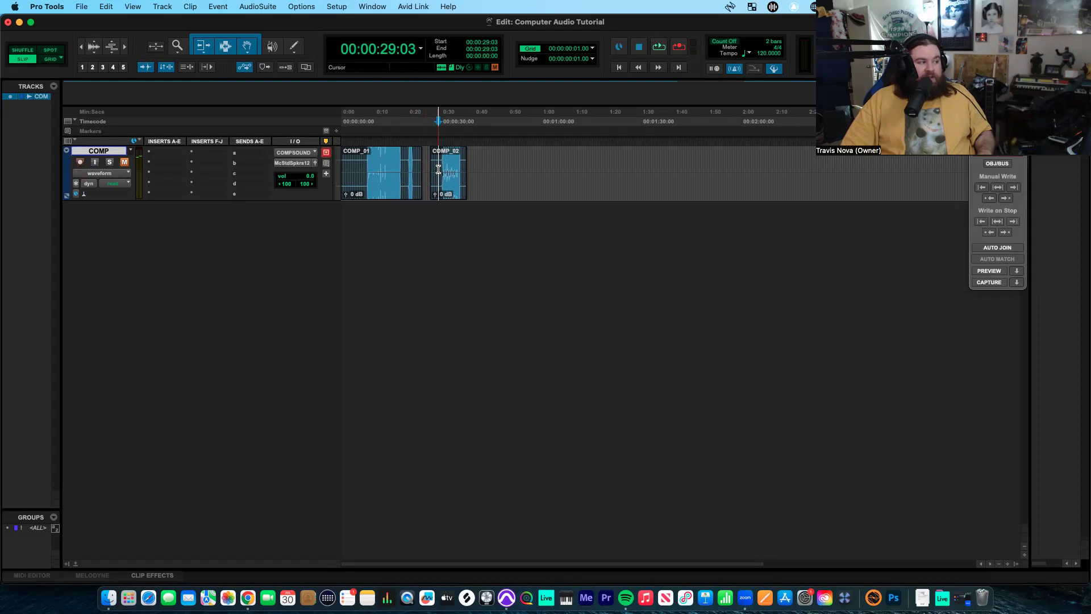